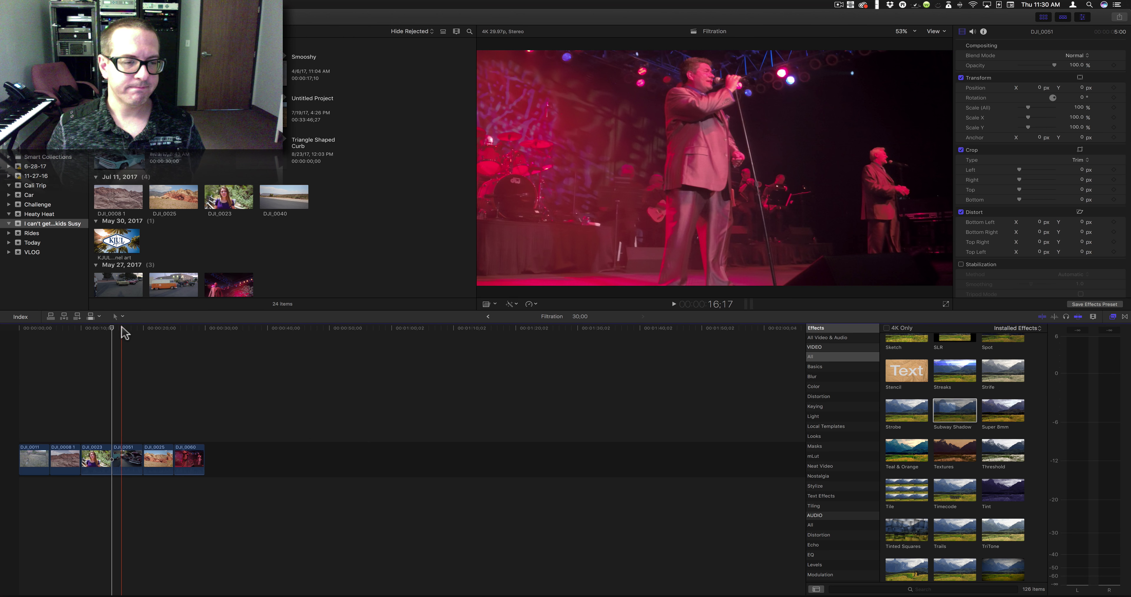
Apply Subway Shadow to clip DJI_0051 and preview the teal truck frame at 15;00.
click(121, 328)
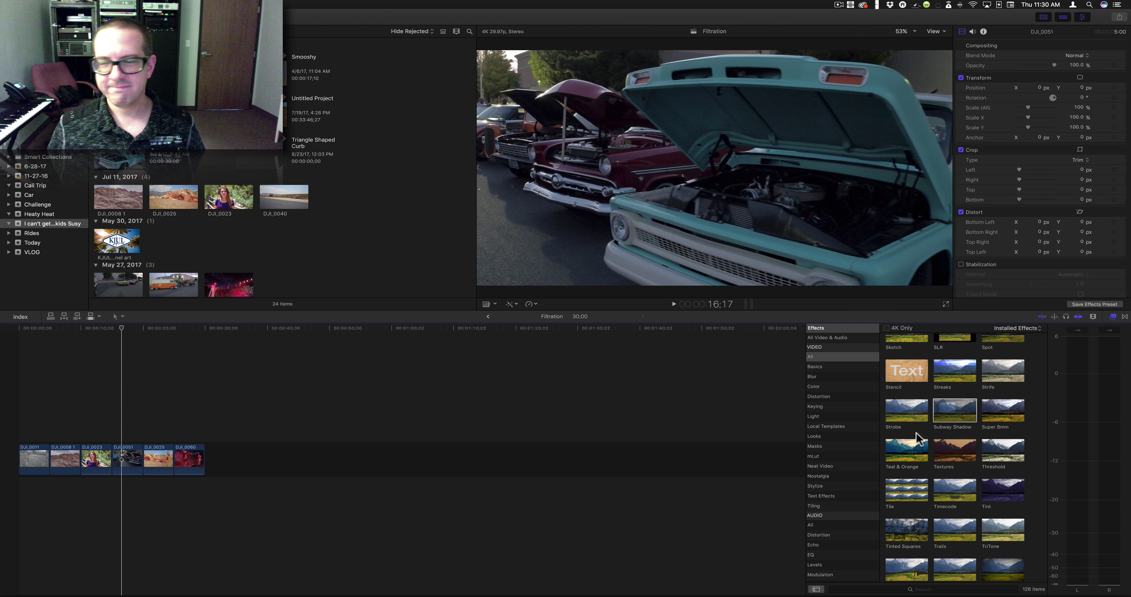
click(926, 415)
drag(929, 419, 128, 459)
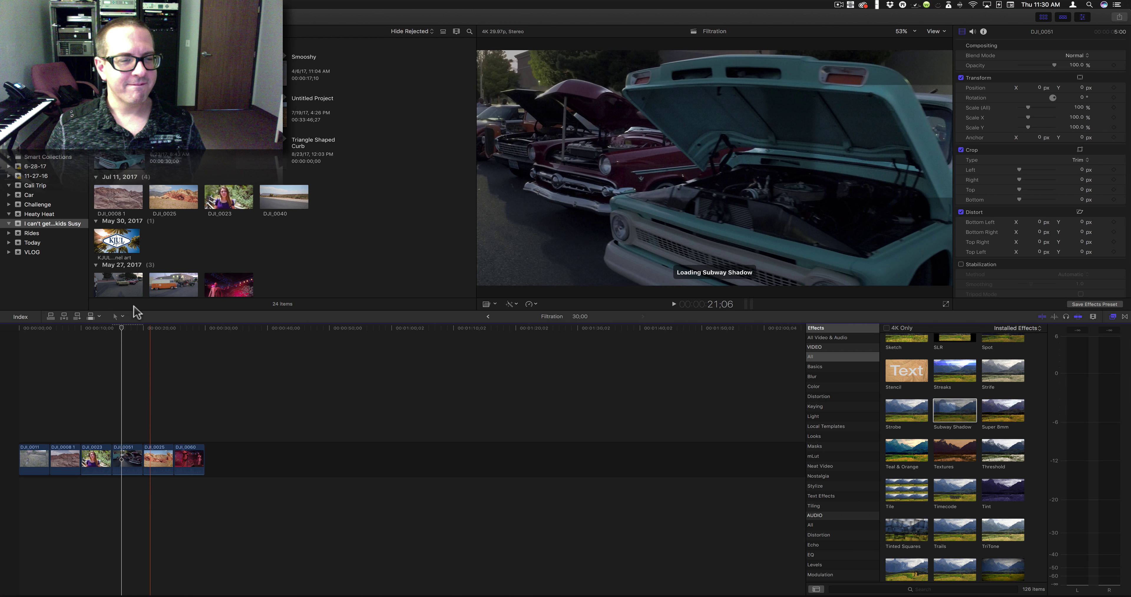
click(111, 329)
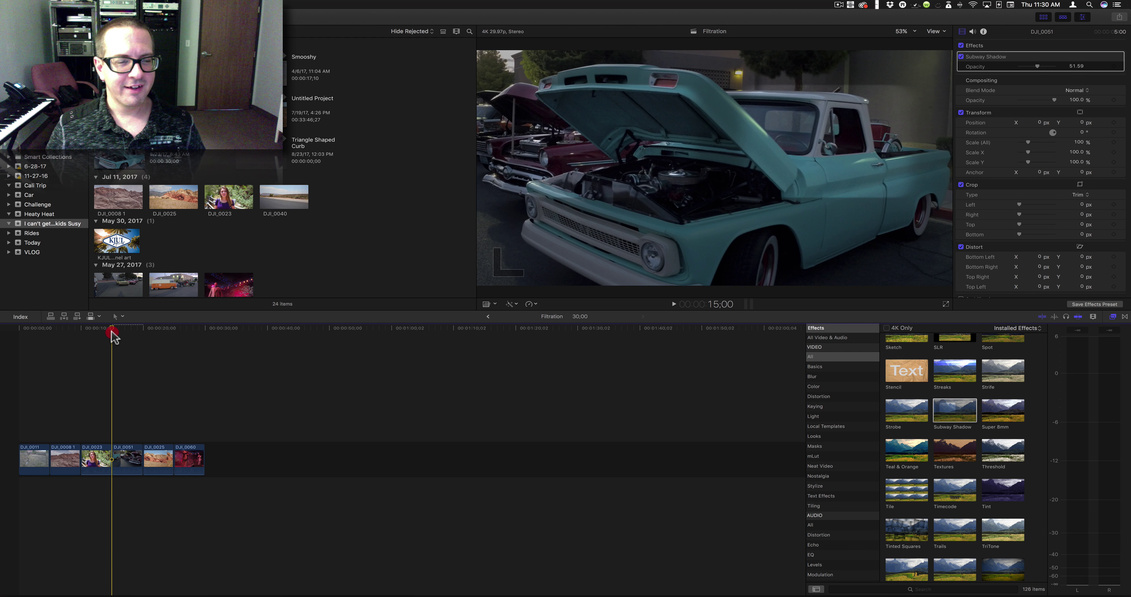